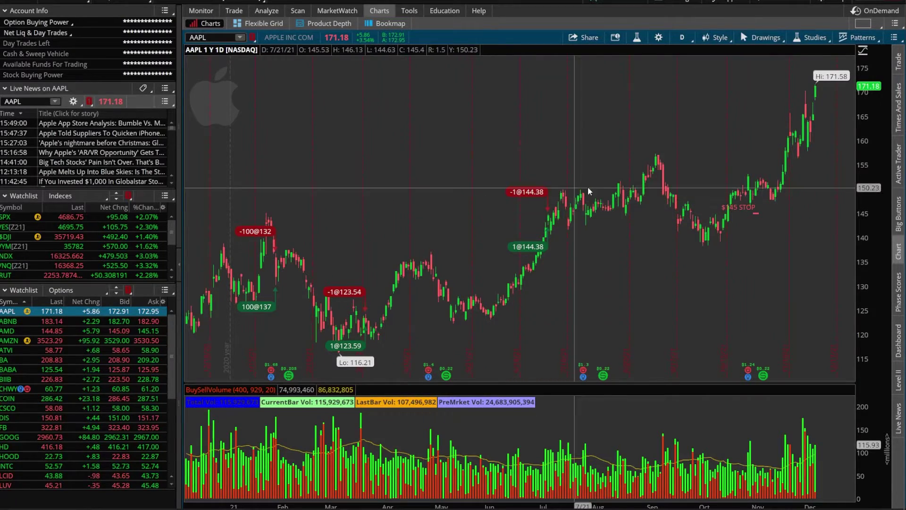
# - Split the charts into a two-cell grid and link the empty right cell to Yellow (2)
pyautogui.click(868, 23)
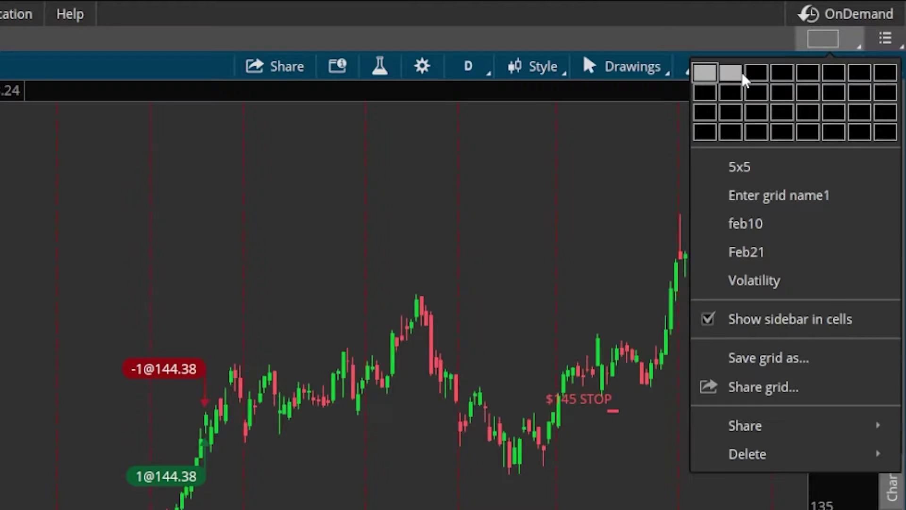
pyautogui.click(741, 75)
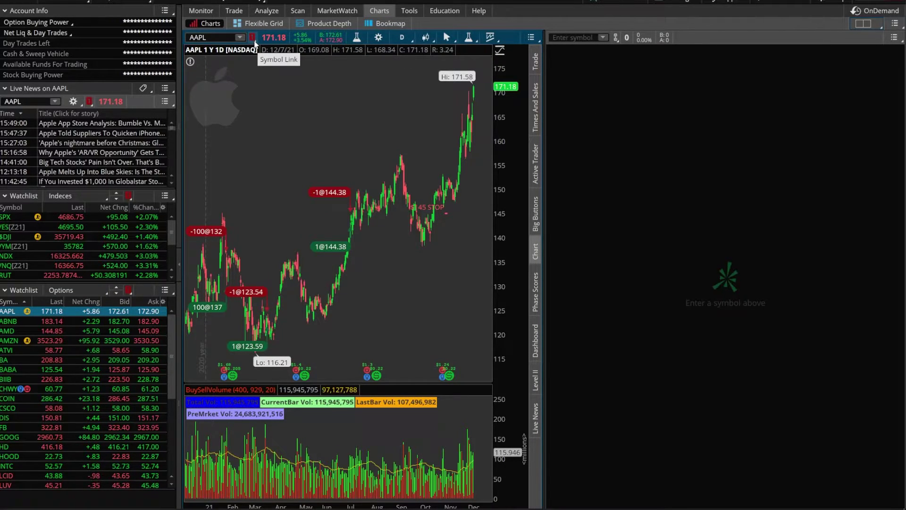
pyautogui.click(618, 37)
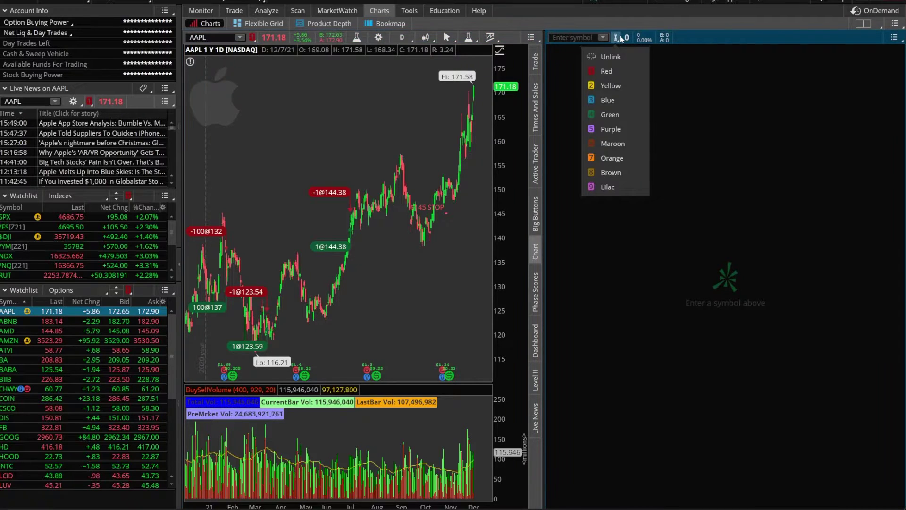
pyautogui.click(611, 85)
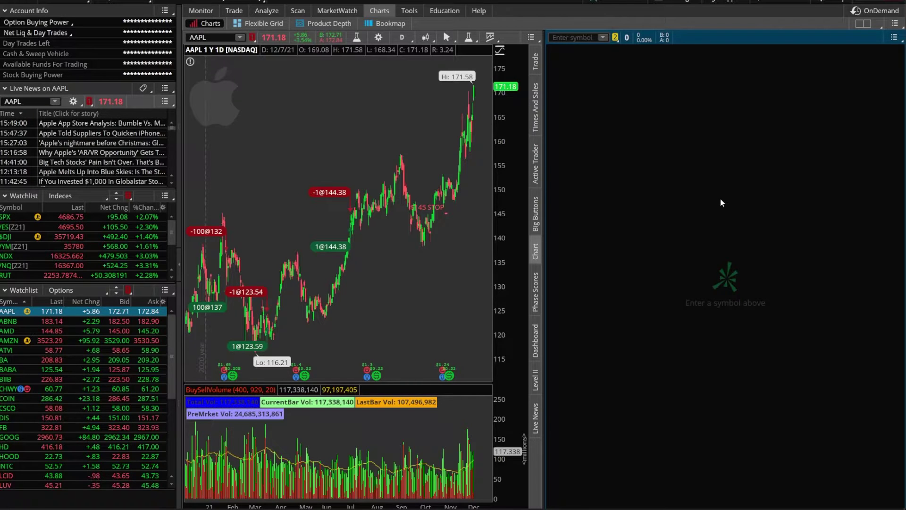
# - Open the AAPL option chain and send the 21 JAN 22 160 call to the Yellow group
pyautogui.click(240, 13)
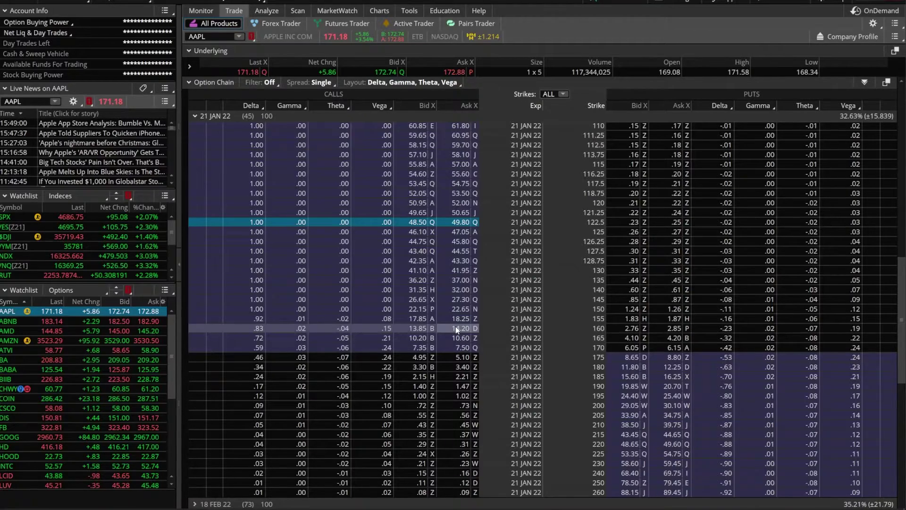
pyautogui.rightClick(450, 328)
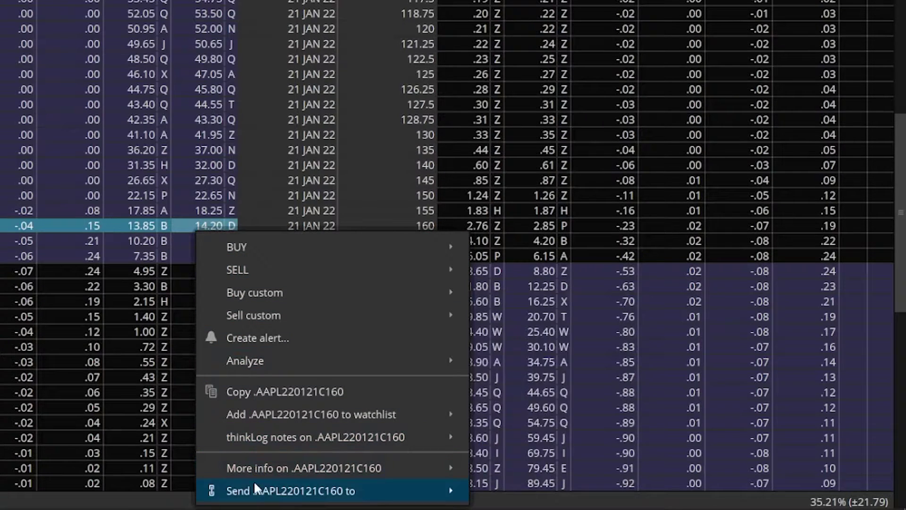
pyautogui.moveTo(258, 498)
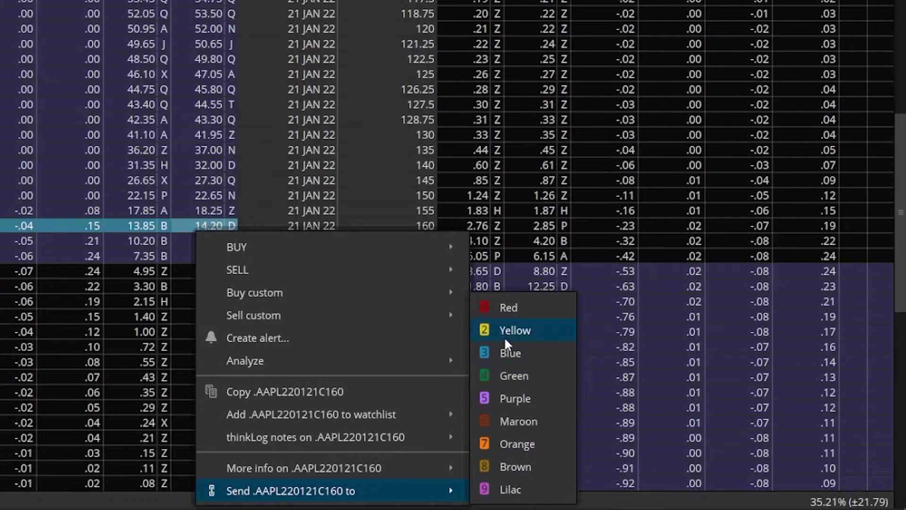
pyautogui.click(521, 338)
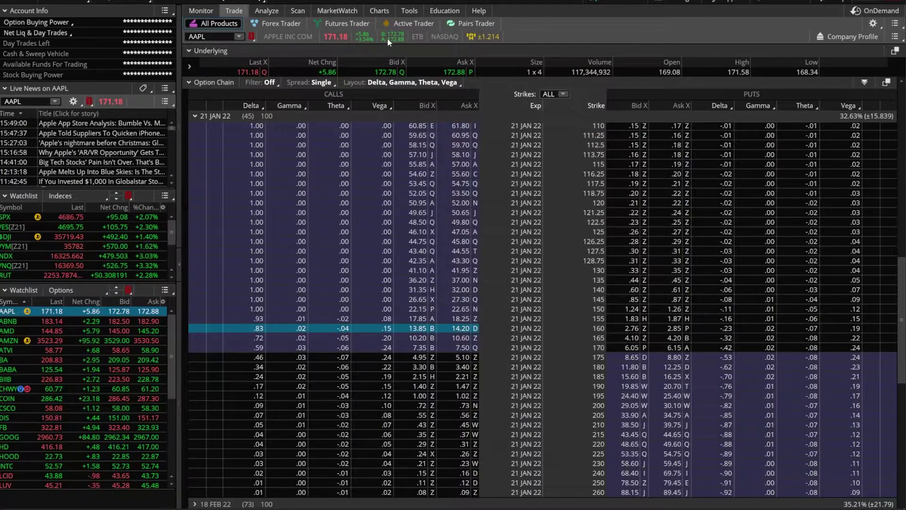
# - Return to the .AAPL220121C160 option chart and zoom it in to the Nov–Dec candles
pyautogui.click(379, 10)
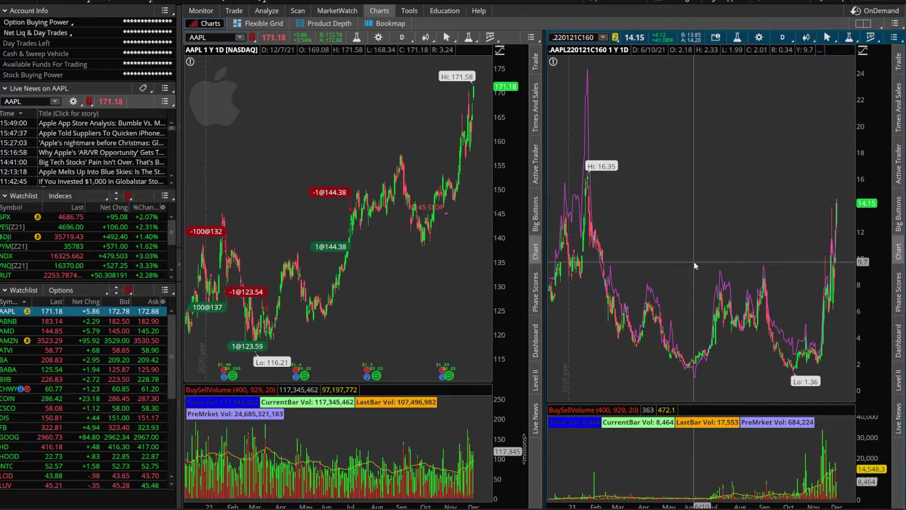
pyautogui.moveTo(696, 262)
pyautogui.mouseDown()
pyautogui.moveTo(774, 234)
pyautogui.moveTo(847, 233)
pyautogui.mouseUp()
pyautogui.moveTo(734, 220); pyautogui.dragTo(829, 208)
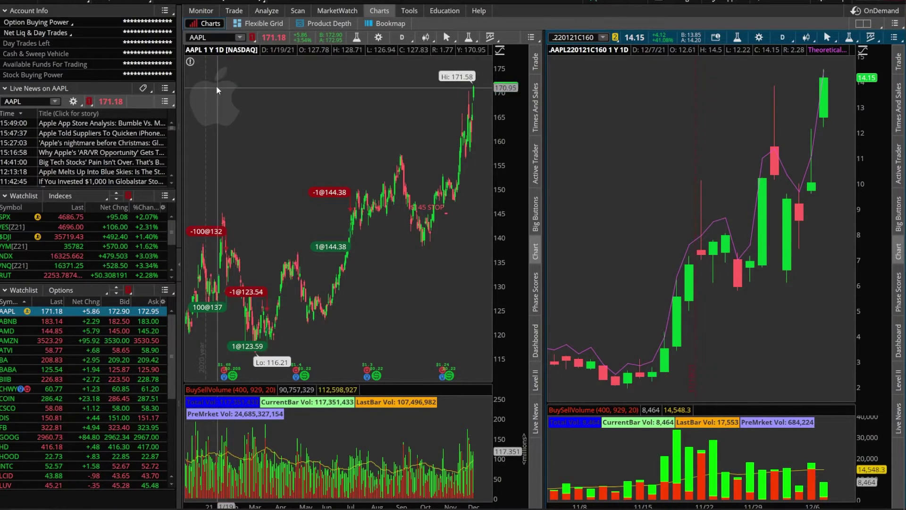
# - Load the MSFT option chain and send the 21 JAN 22 305 call (.MSFT220121C305) to the option chart's link
pyautogui.click(234, 12)
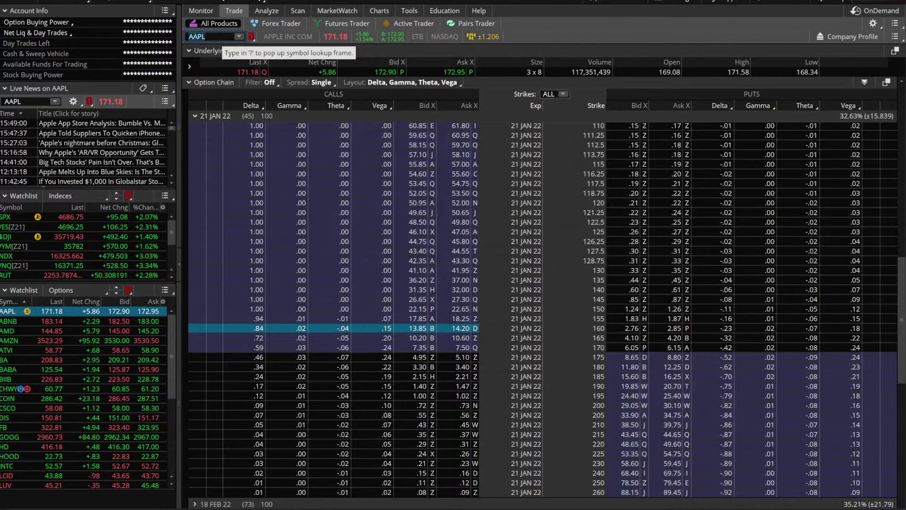
pyautogui.write('MSFT')
pyautogui.press('Return')
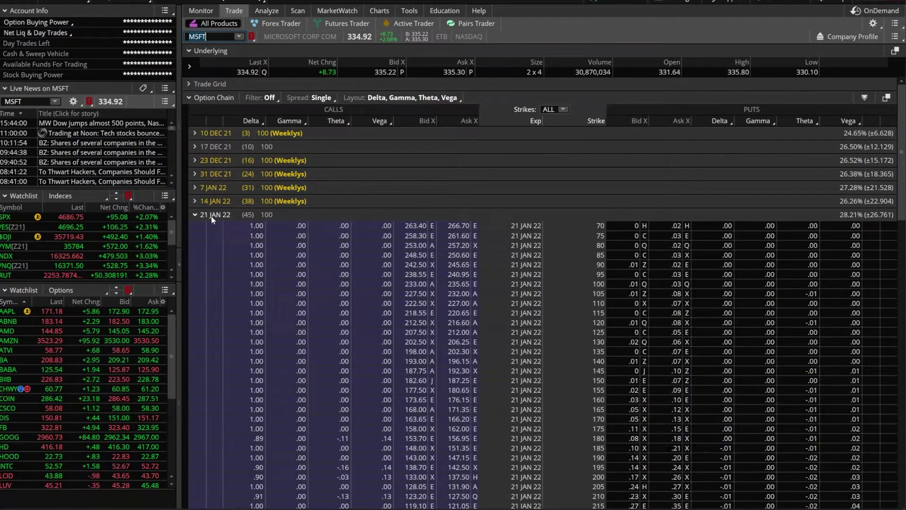
pyautogui.scroll(-5, 343, 288)
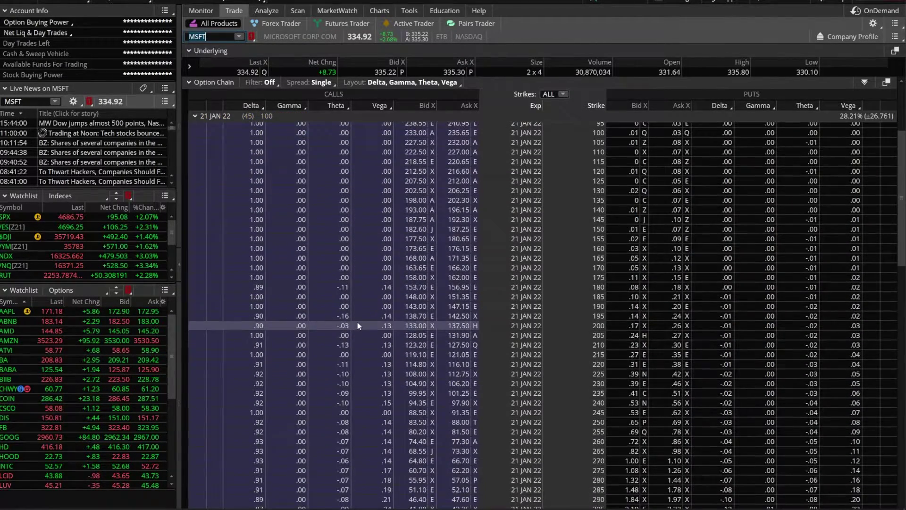
pyautogui.scroll(-7, 357, 323)
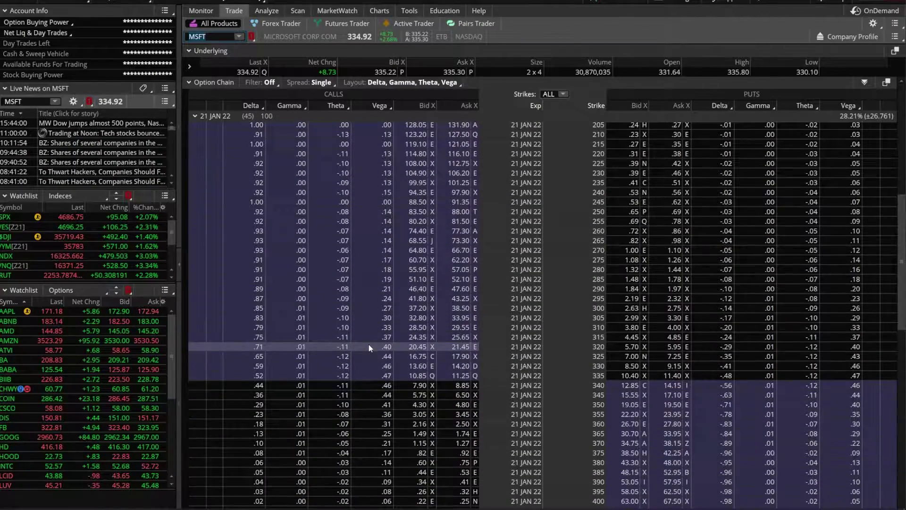
pyautogui.scroll(-2, 369, 347)
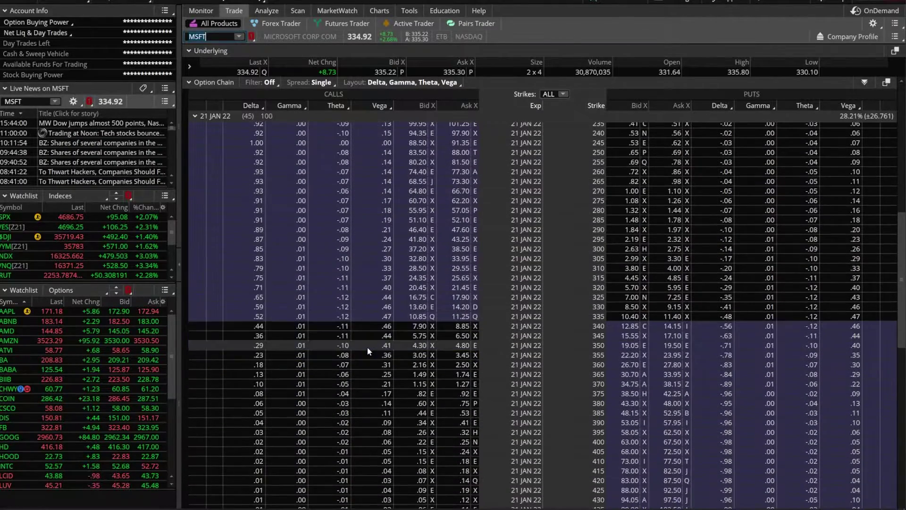
pyautogui.rightClick(455, 260)
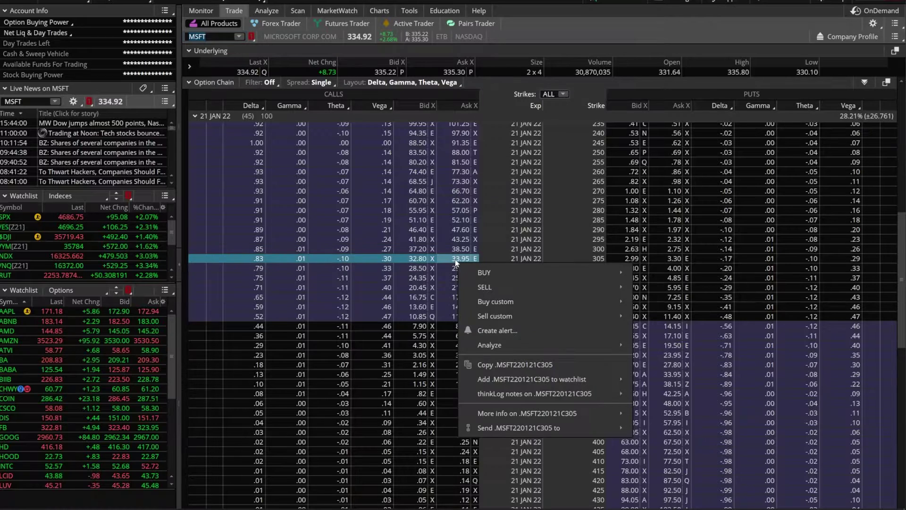
pyautogui.moveTo(546, 428)
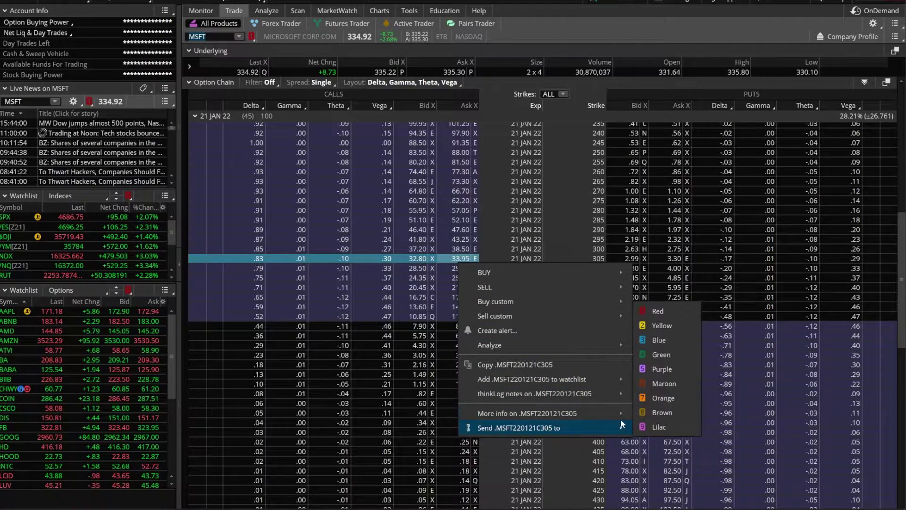
pyautogui.click(670, 333)
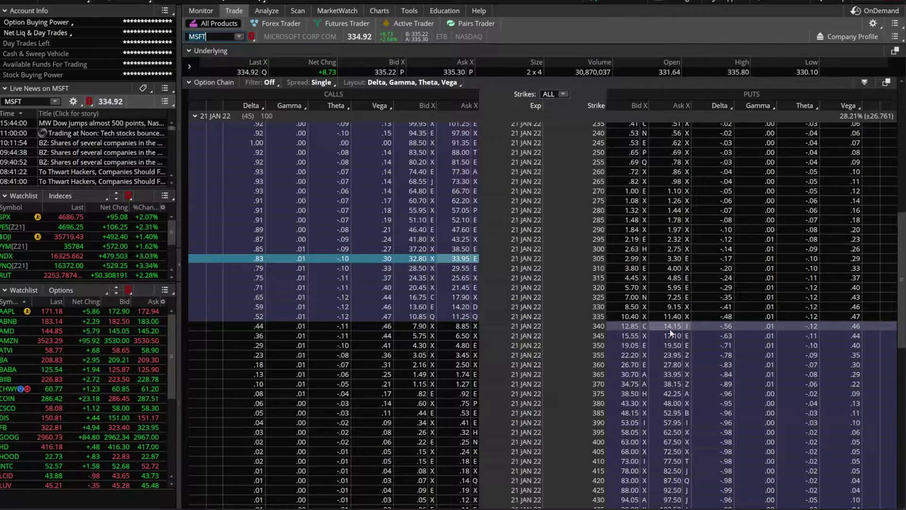
# - Back on Charts, switch to the single-chart 1x1 layout showing MSFT full width
pyautogui.click(383, 13)
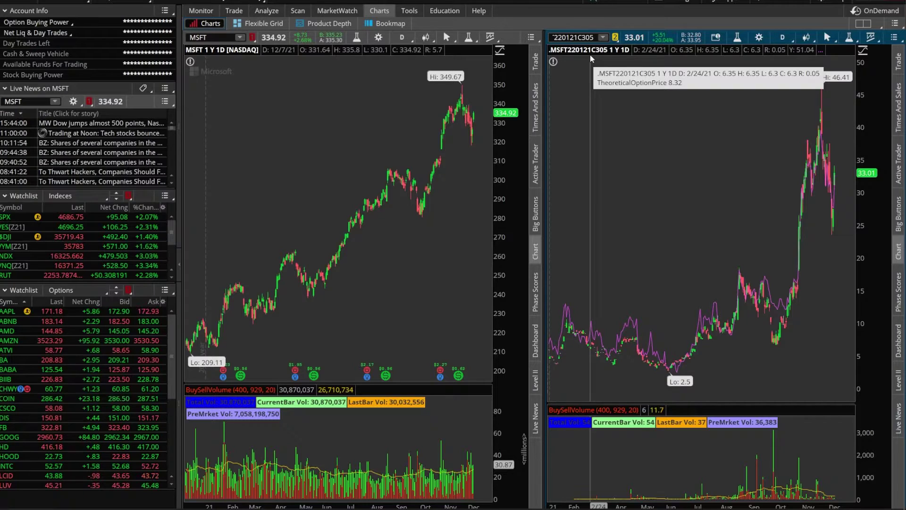
pyautogui.click(865, 24)
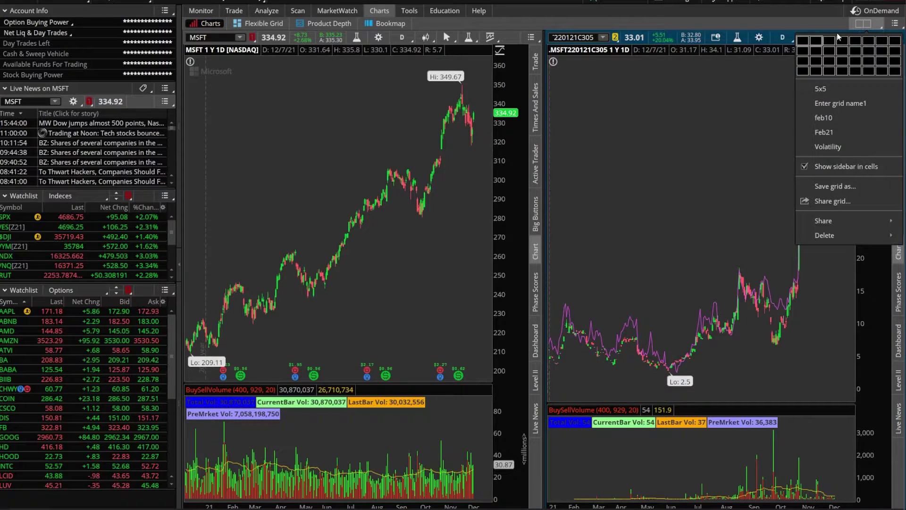
pyautogui.click(805, 39)
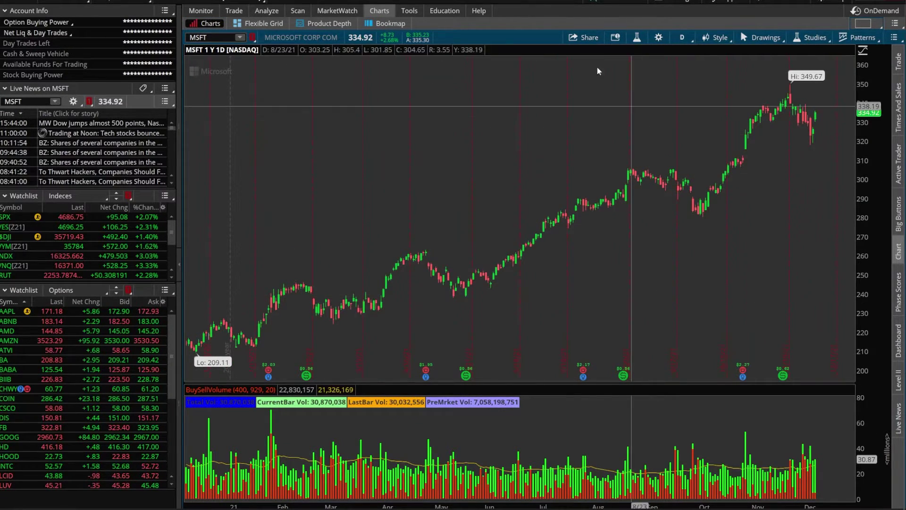
# - Send the MSFT 21 JAN 22 305 call to the Red link group and view its chart
pyautogui.click(234, 10)
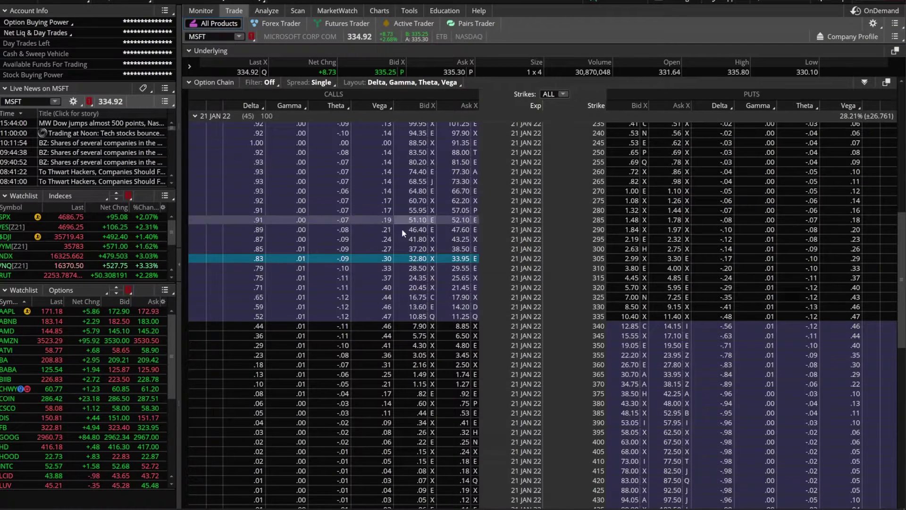
pyautogui.rightClick(455, 259)
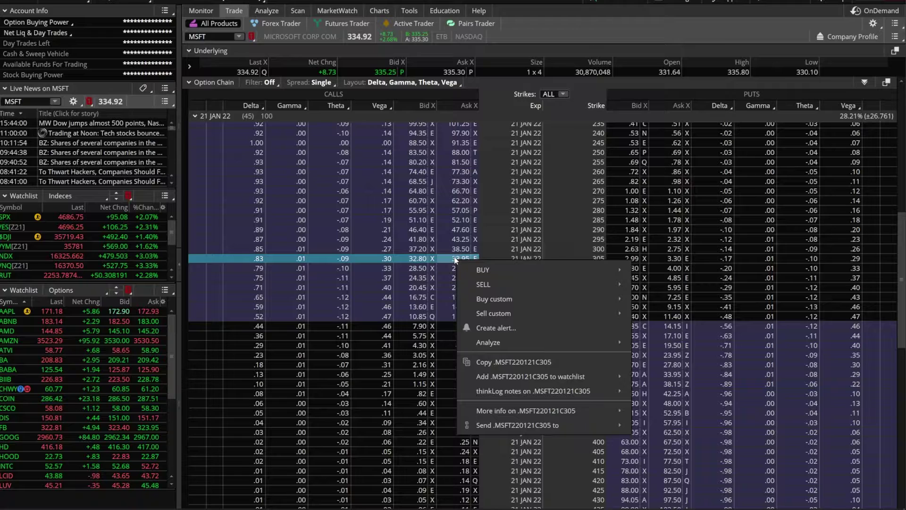
pyautogui.moveTo(563, 427)
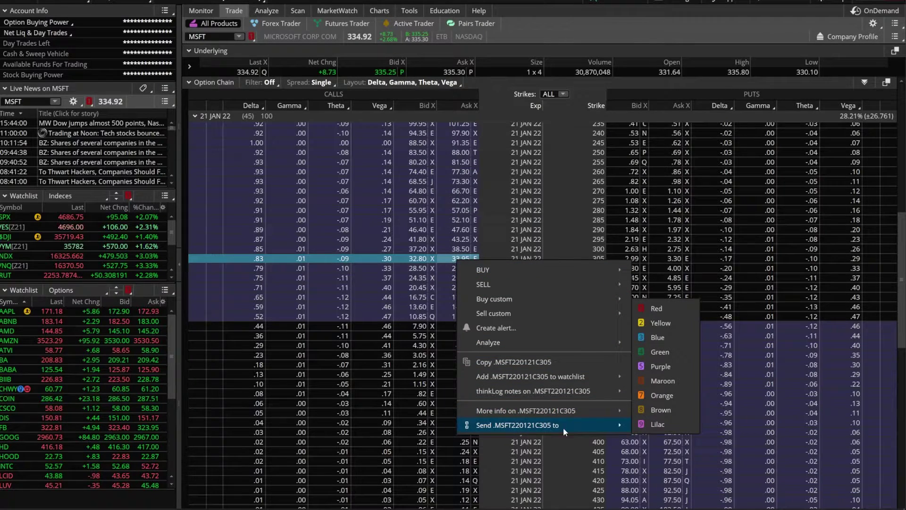
pyautogui.click(661, 309)
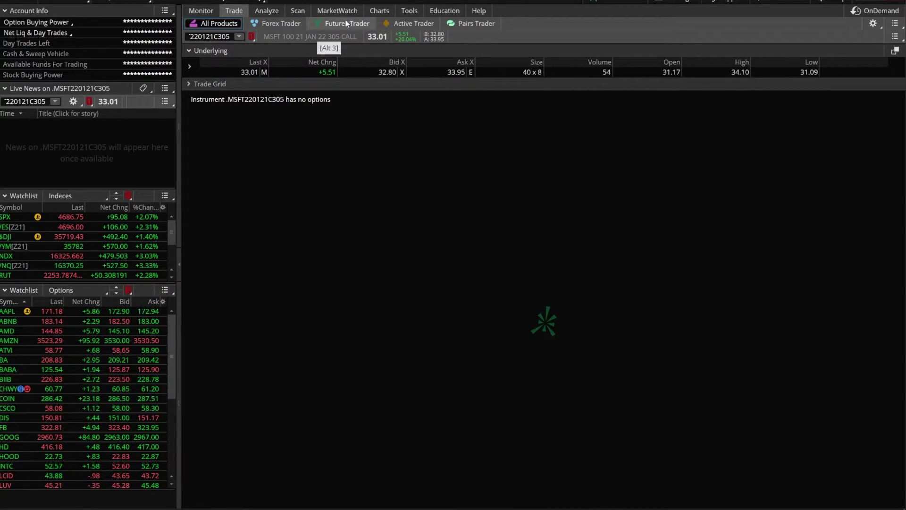
pyautogui.click(378, 13)
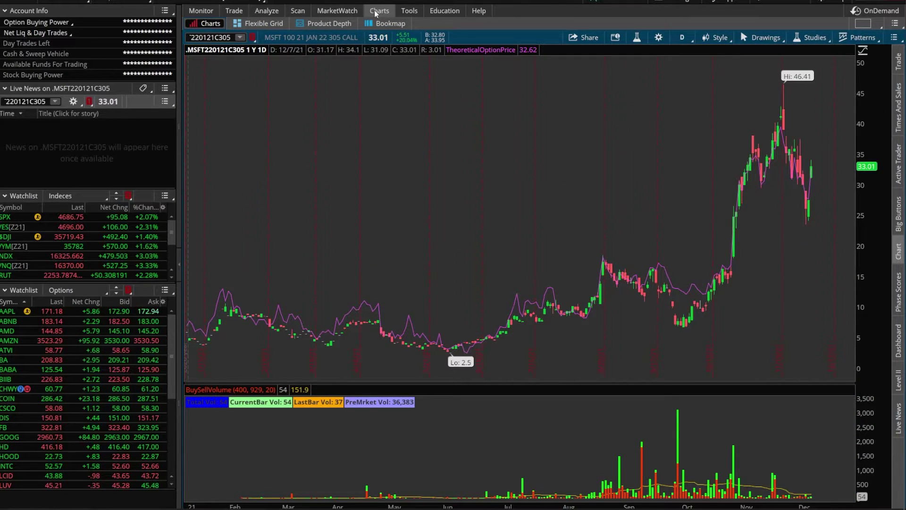
# - Re-enter MSFT as the Trade symbol and return to the MSFT stock chart
pyautogui.click(233, 10)
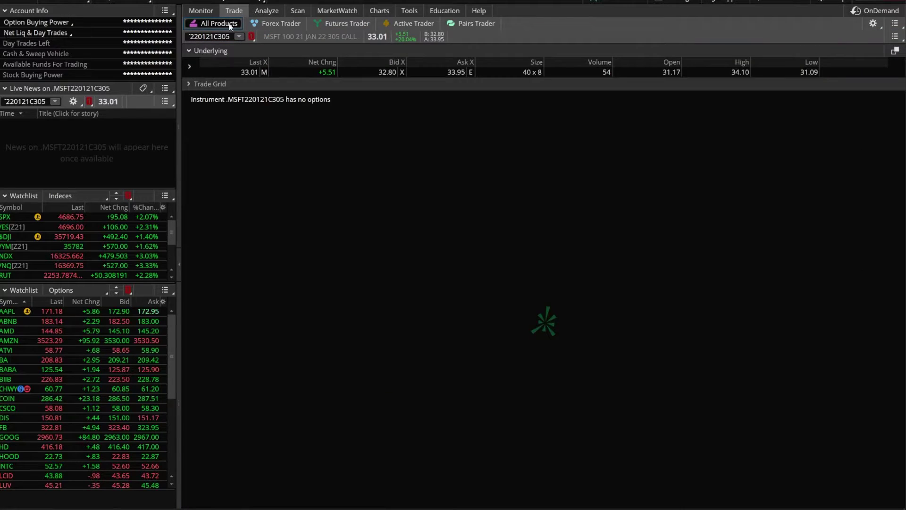
pyautogui.write('MSFT')
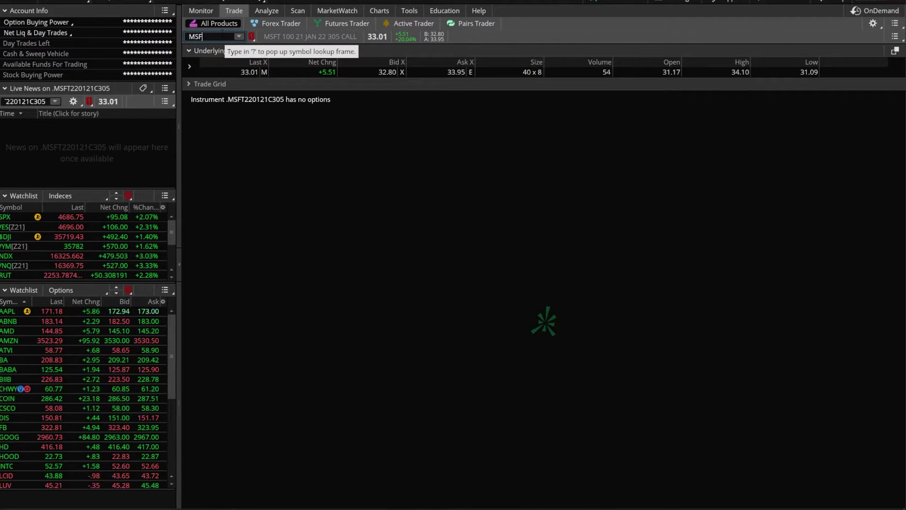
pyautogui.press('Return')
pyautogui.scroll(-5, 370, 264)
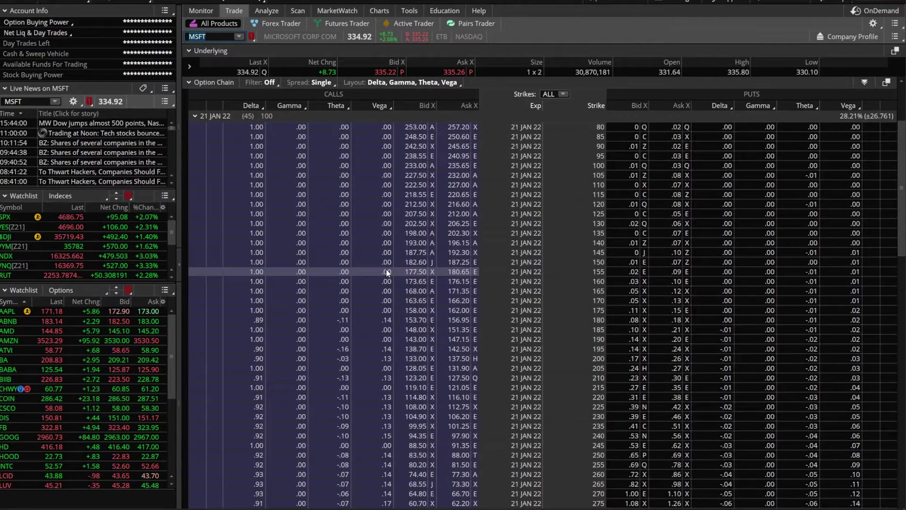
pyautogui.click(390, 11)
# - Switch to a 1x2 chart grid and give the right pane a link colour
pyautogui.click(864, 24)
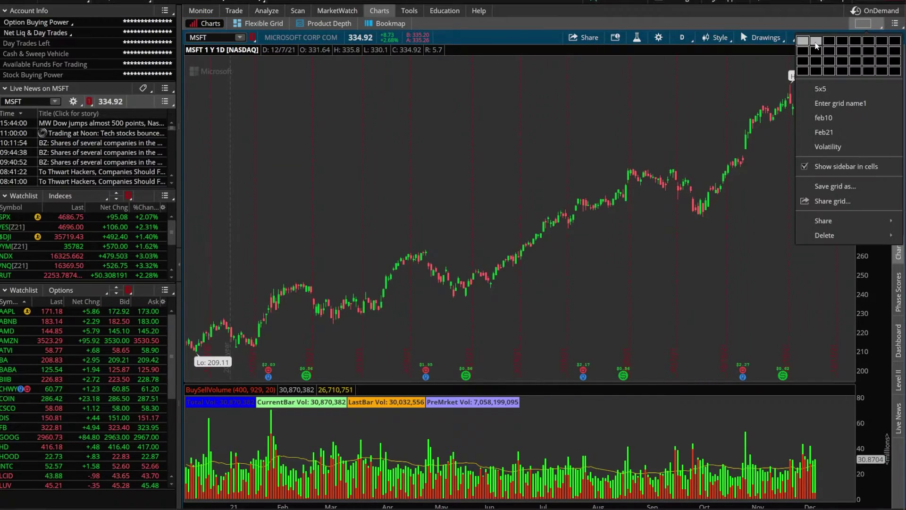
pyautogui.click(816, 45)
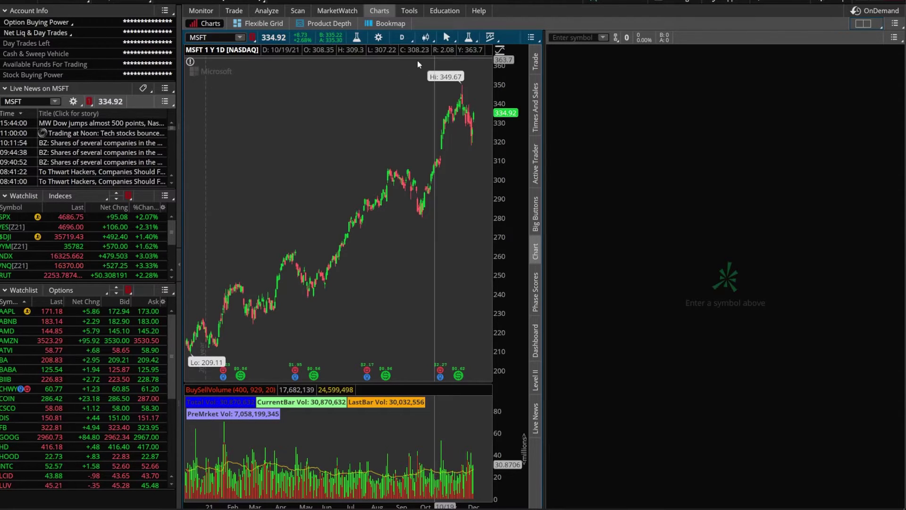
pyautogui.click(621, 41)
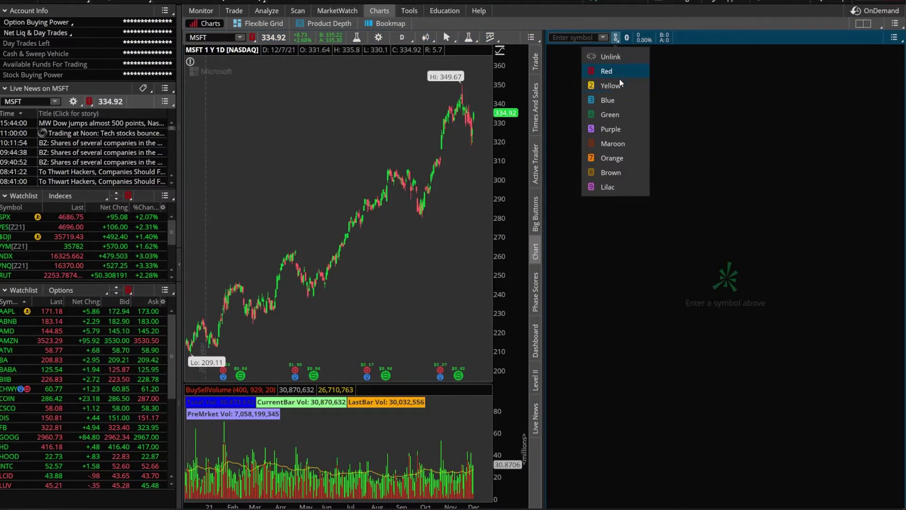
pyautogui.click(611, 86)
# - From the MSFT option chain, send the 21 JAN 22 315 call to the right pane's link colour
pyautogui.click(235, 11)
pyautogui.scroll(-8, 457, 373)
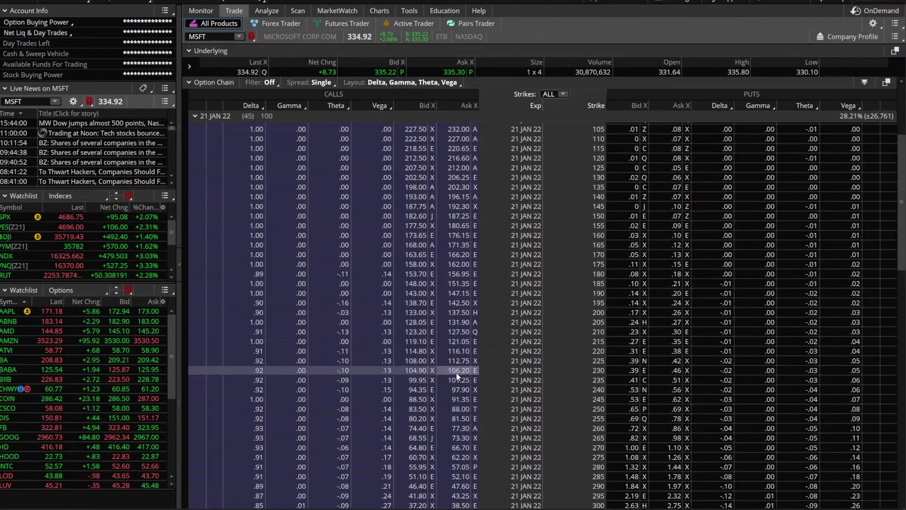
pyautogui.rightClick(460, 362)
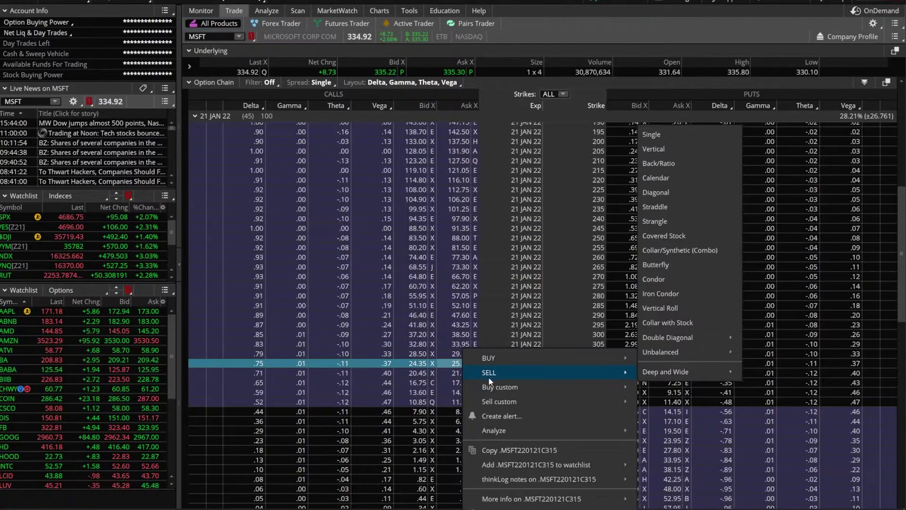
pyautogui.moveTo(566, 508)
pyautogui.click(666, 426)
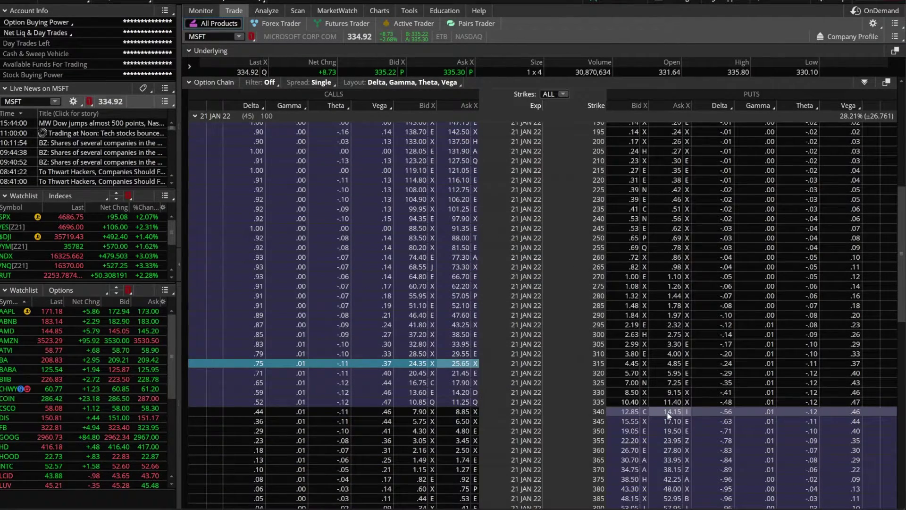
# - View the MSFT 315 call chart beside MSFT stock and show its Level II quotes
pyautogui.click(385, 15)
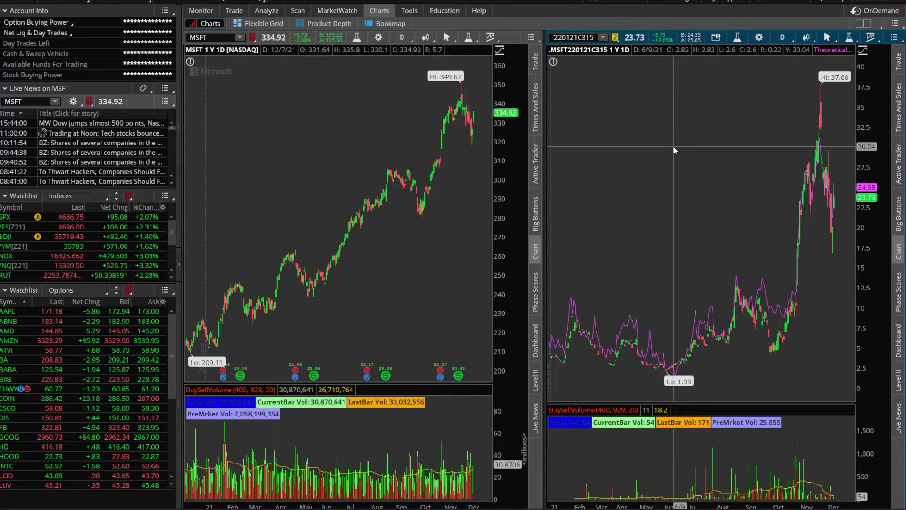
pyautogui.click(899, 381)
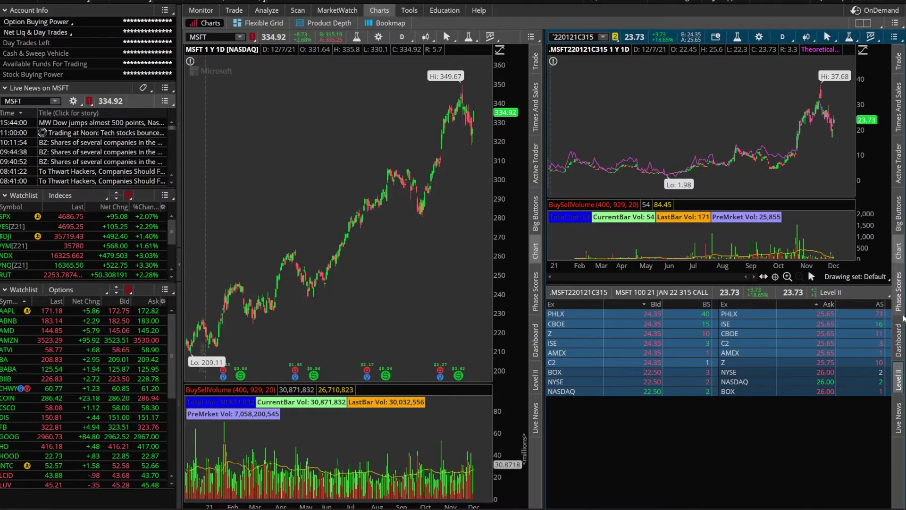
# - Close Level II, open and close Active Trader, then show Times and Sales for the 315 call
pyautogui.click(900, 378)
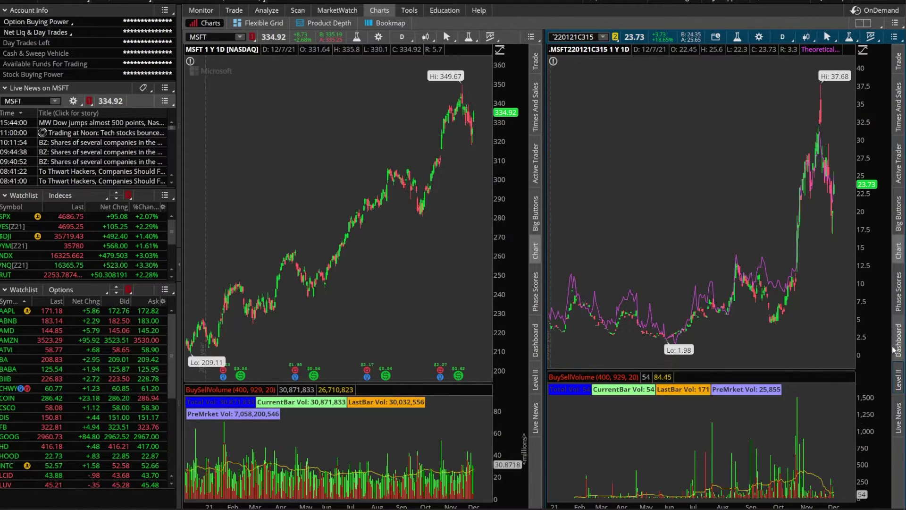
pyautogui.click(898, 155)
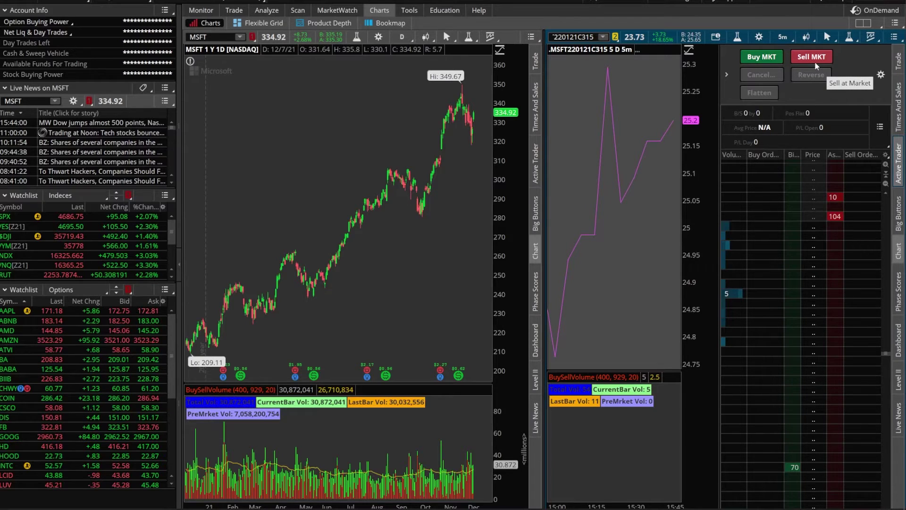
pyautogui.click(898, 162)
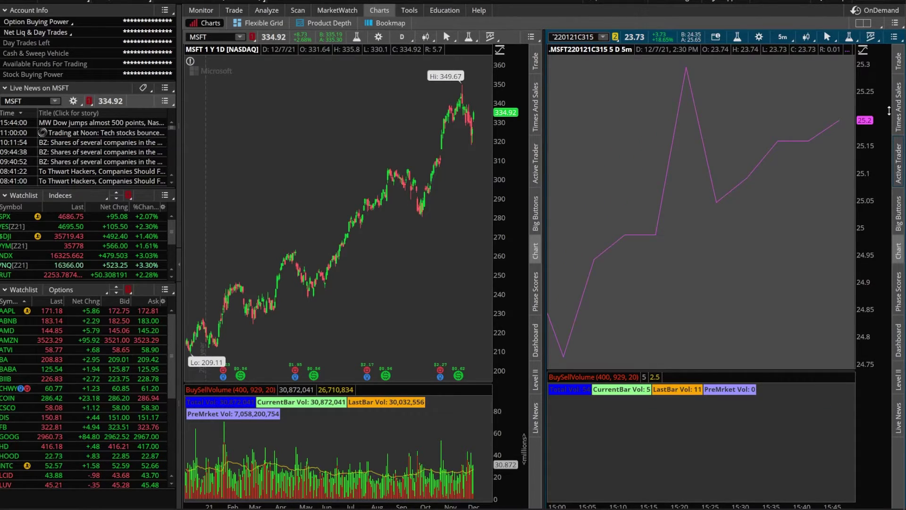
pyautogui.click(897, 109)
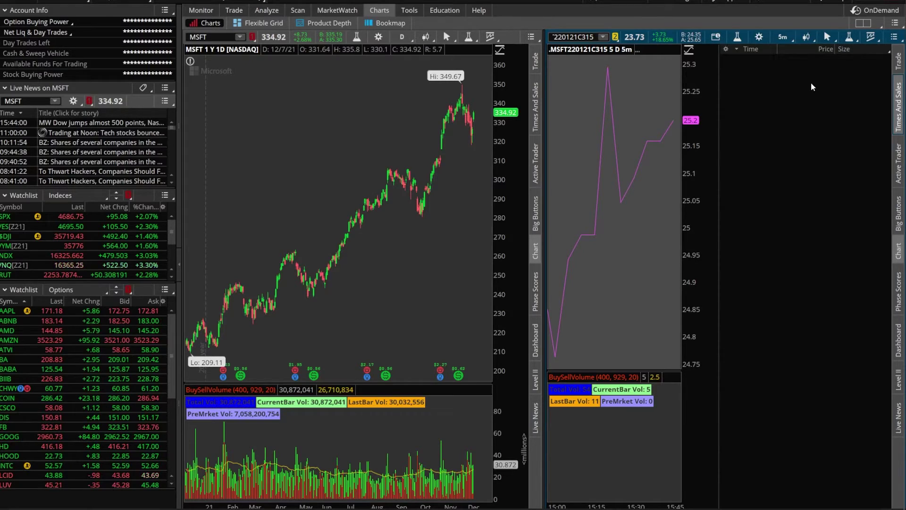